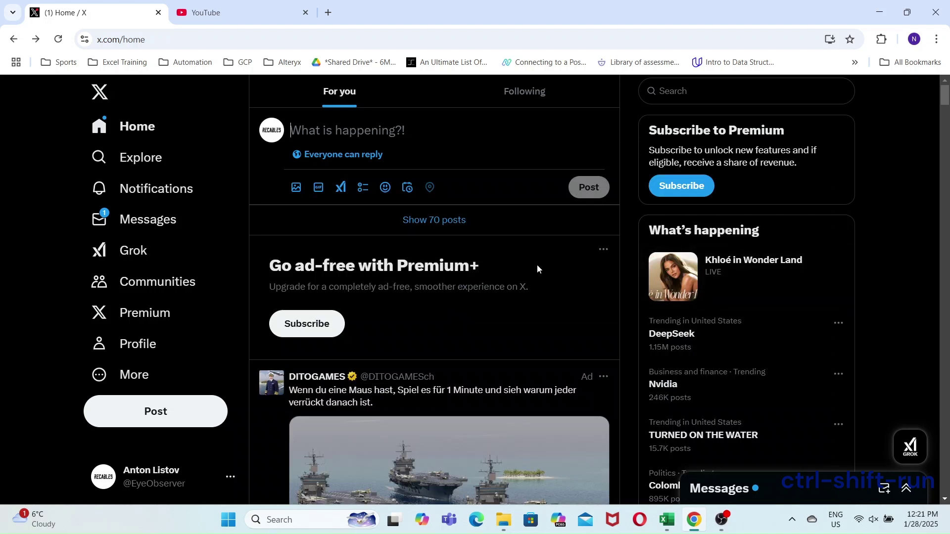
Pick January 28 at 3 PM in the Schedule window, then close it without confirming
click(408, 197)
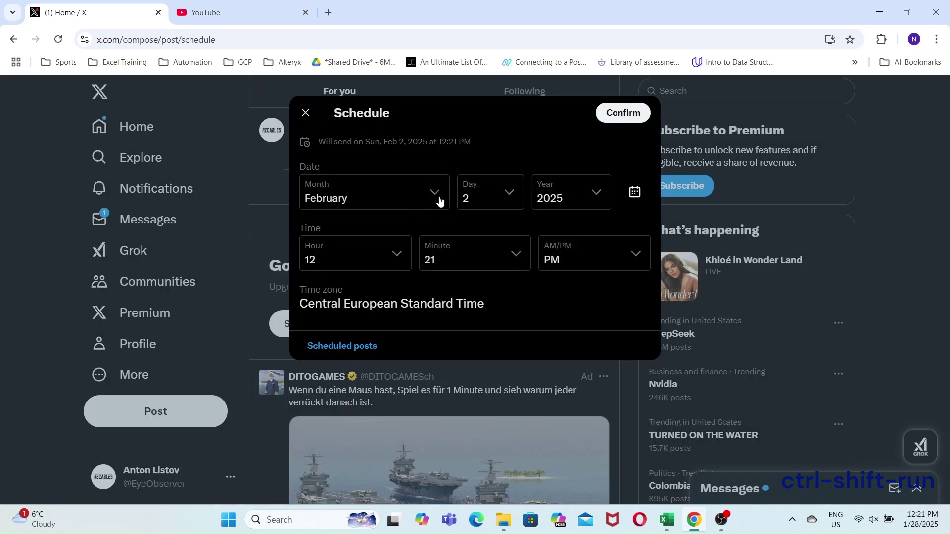
click(438, 198)
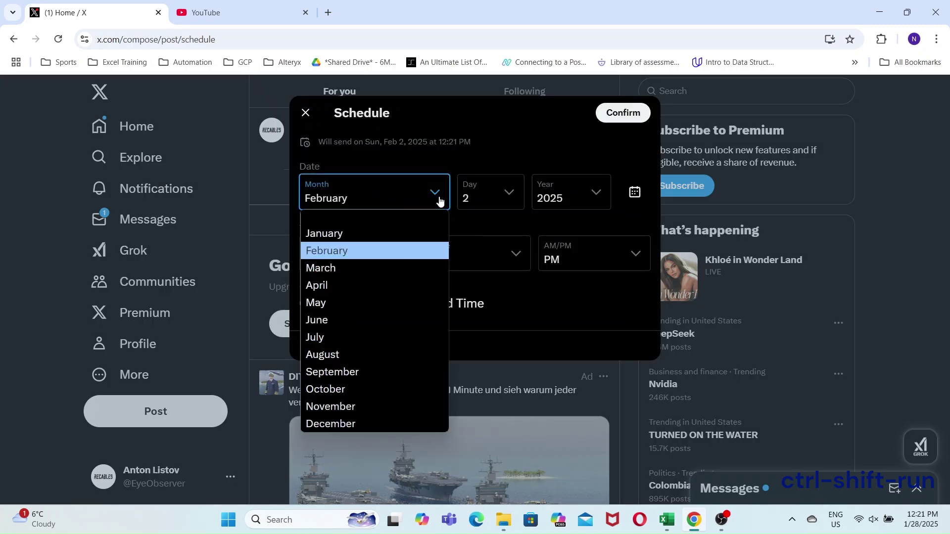
click(404, 238)
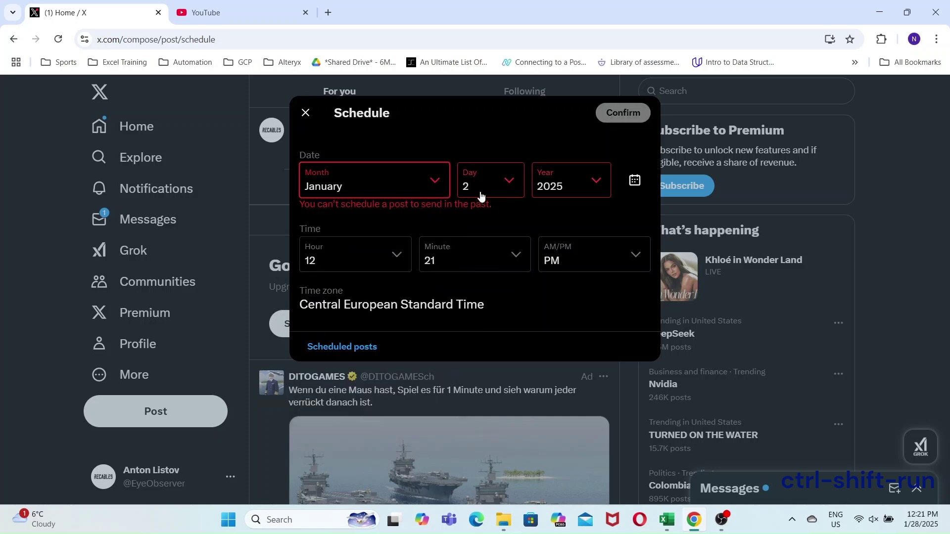
click(493, 184)
scroll(507, 357, down, 4)
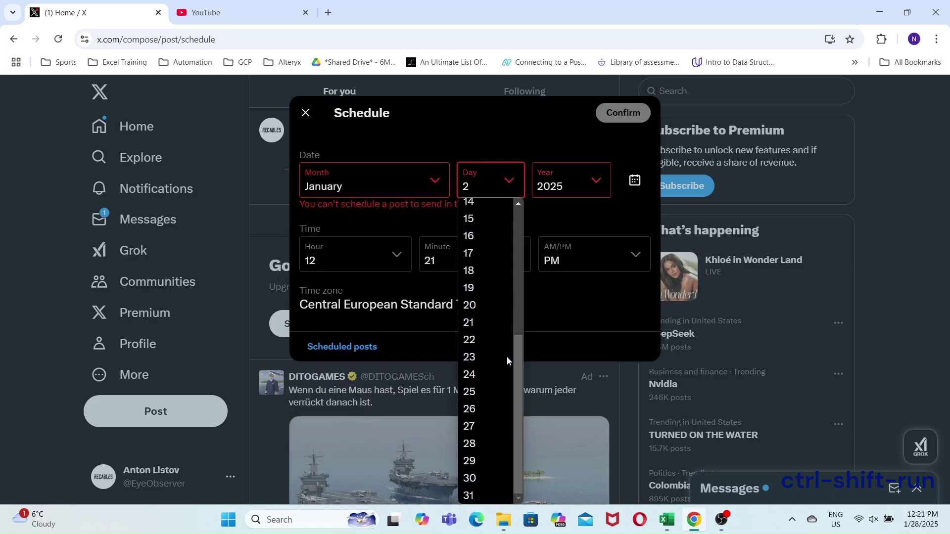
click(492, 449)
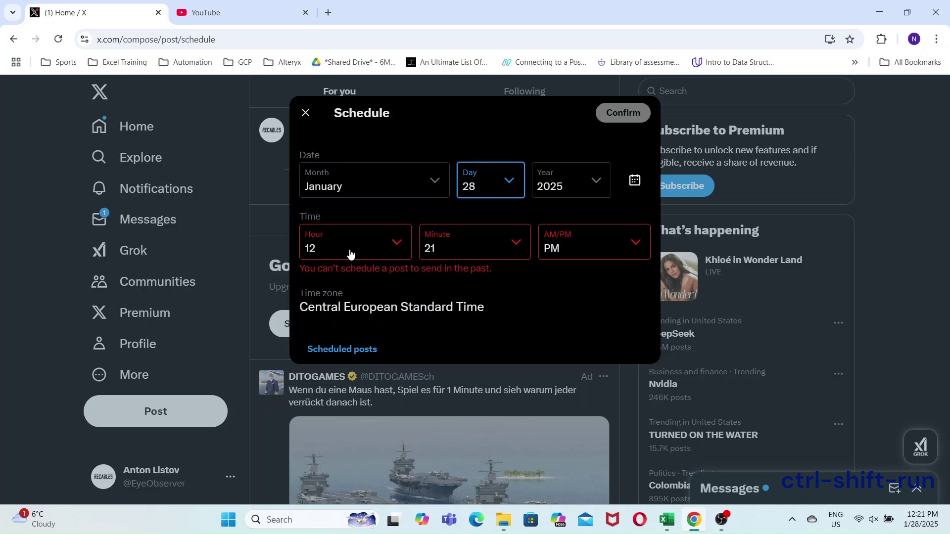
click(397, 249)
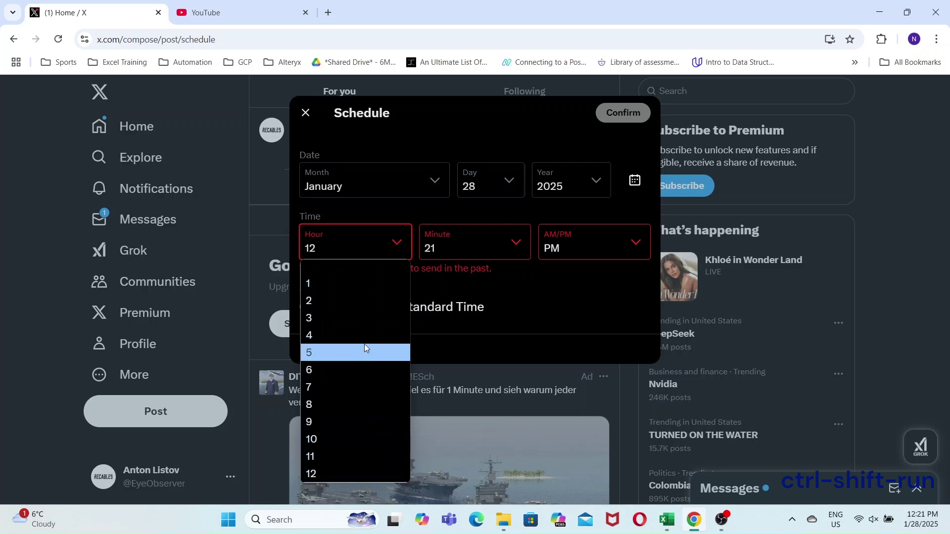
click(360, 320)
click(625, 247)
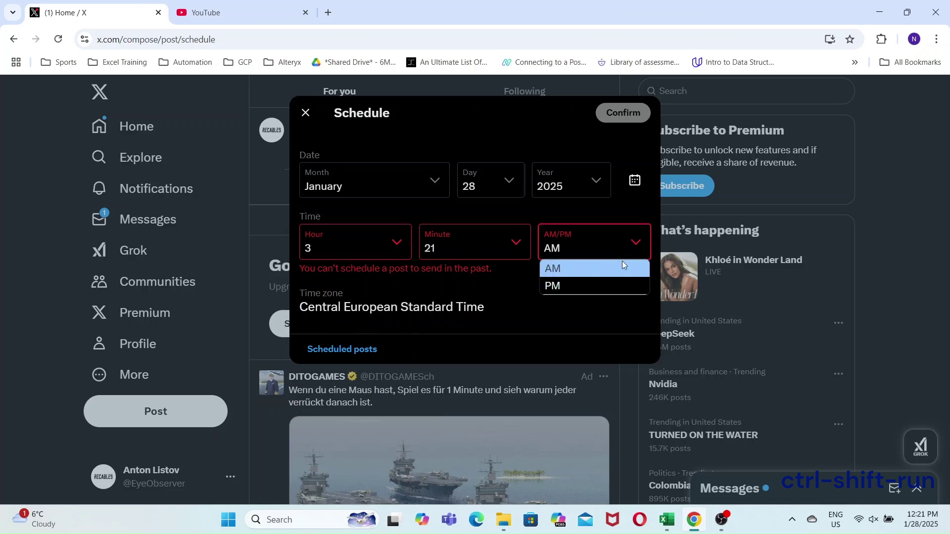
click(616, 284)
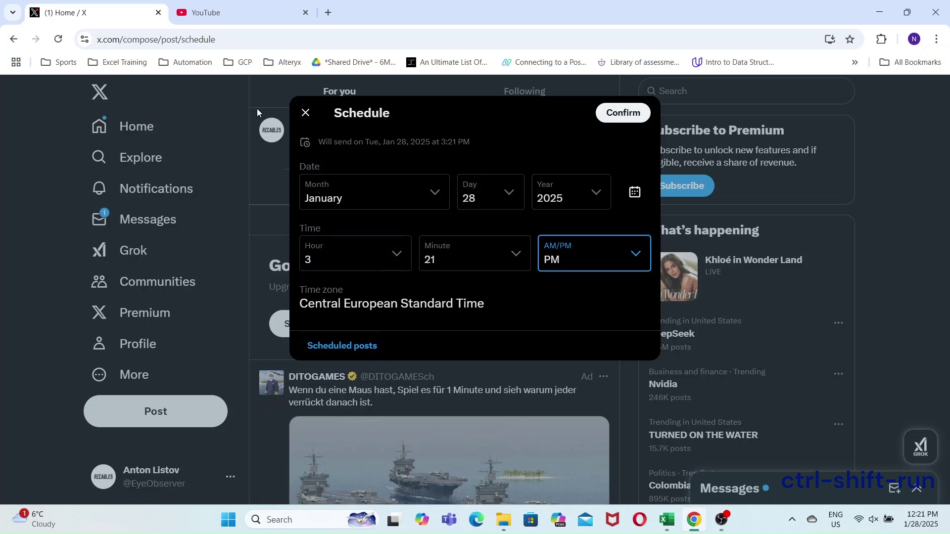
click(306, 113)
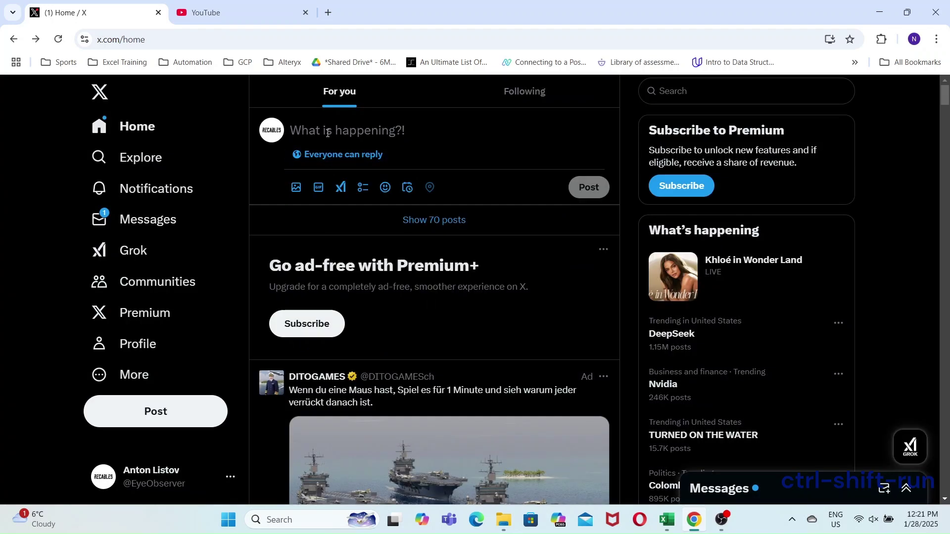
Write the post 'Given yesterday's selloff, $NVDA should be good for a bounce'
text(Given )
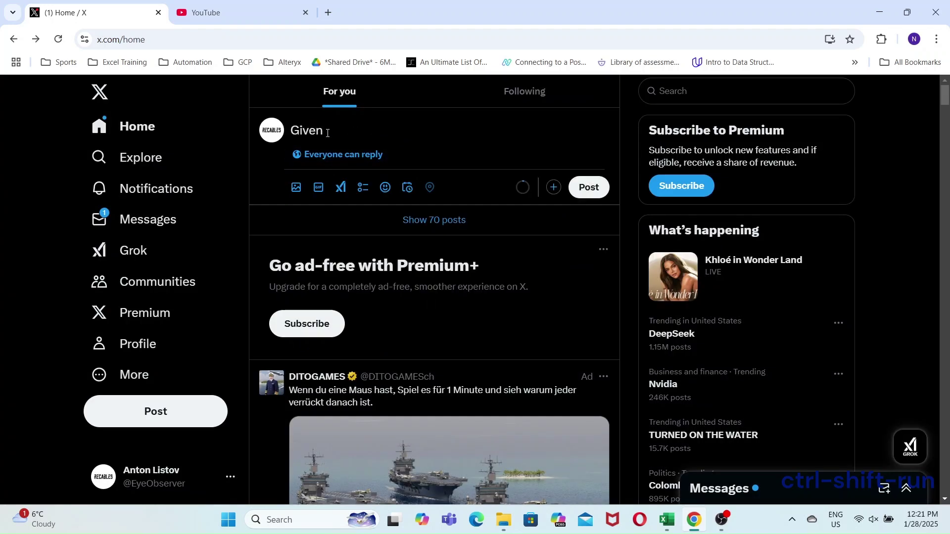
text(yesterday's sellof)
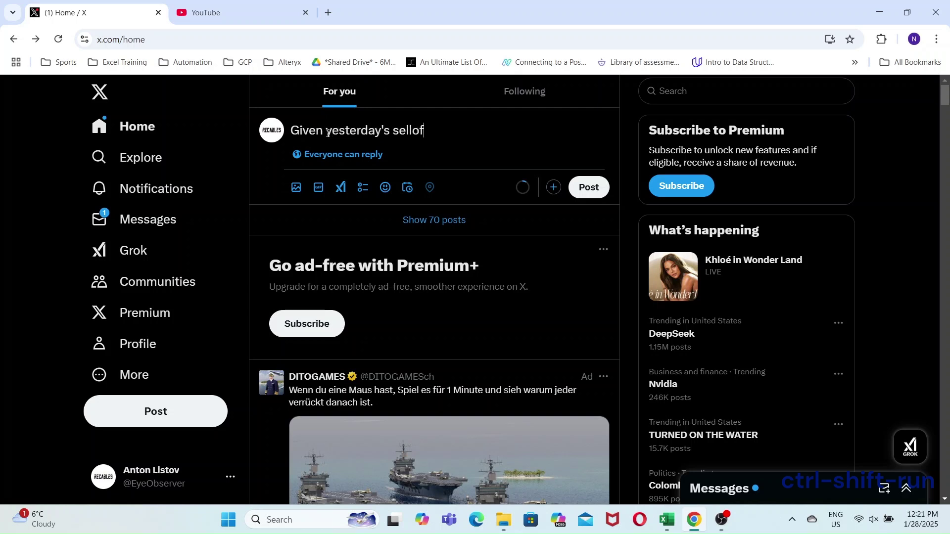
text(f, $NVDA should)
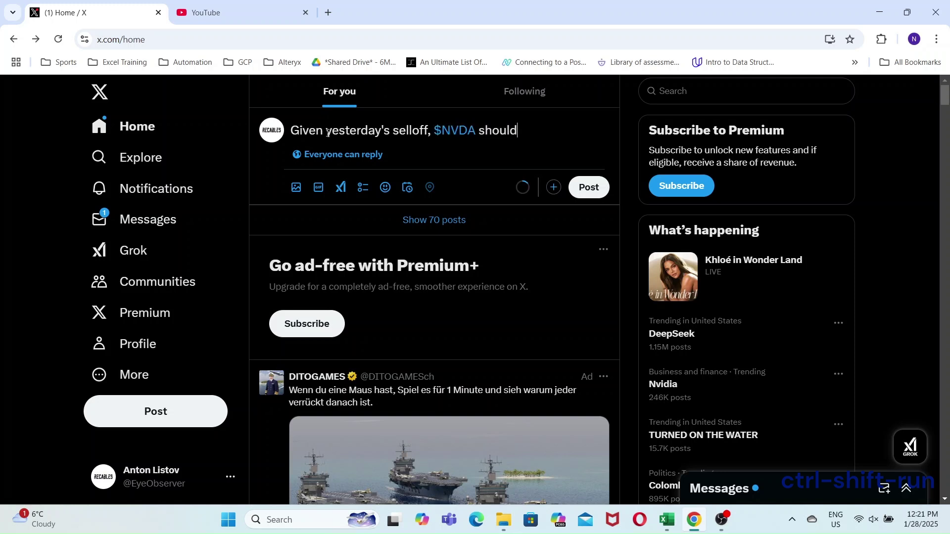
text( be good for a boun)
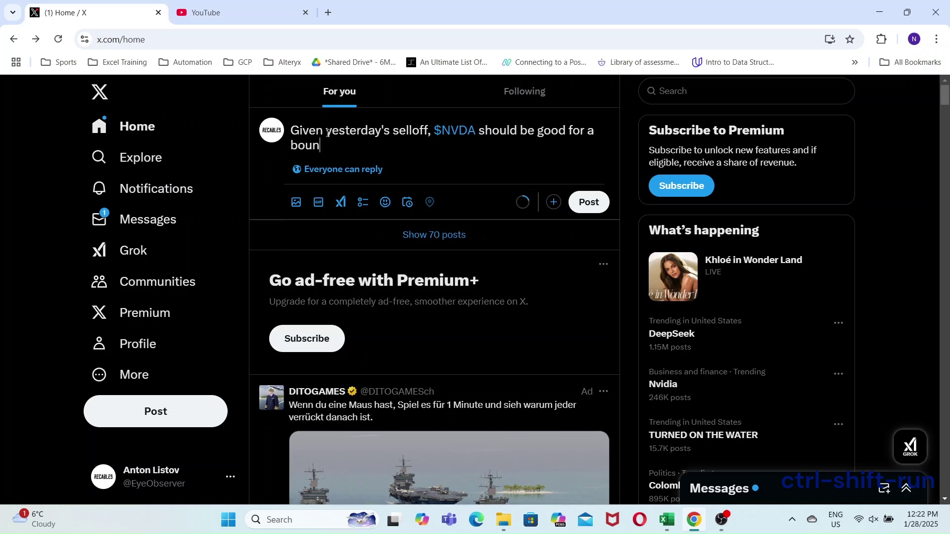
text(ce.)
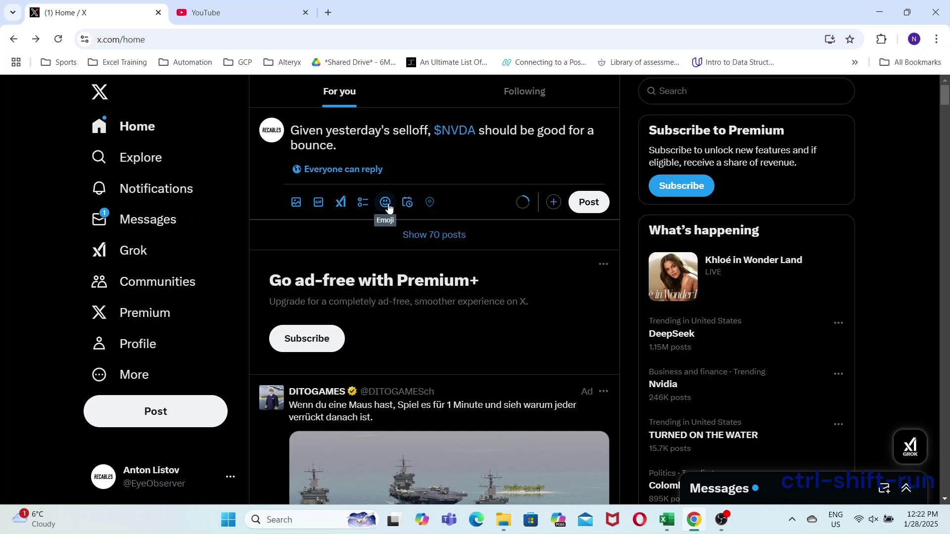
Search GIFs for 'bounce', attach the snowy fox GIF, and bring up the Schedule dialog
click(319, 202)
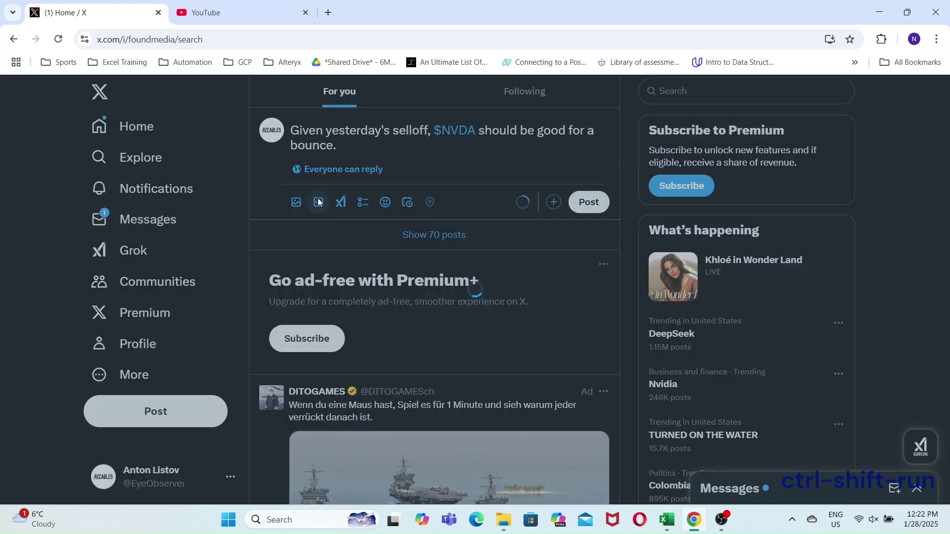
text(bounce)
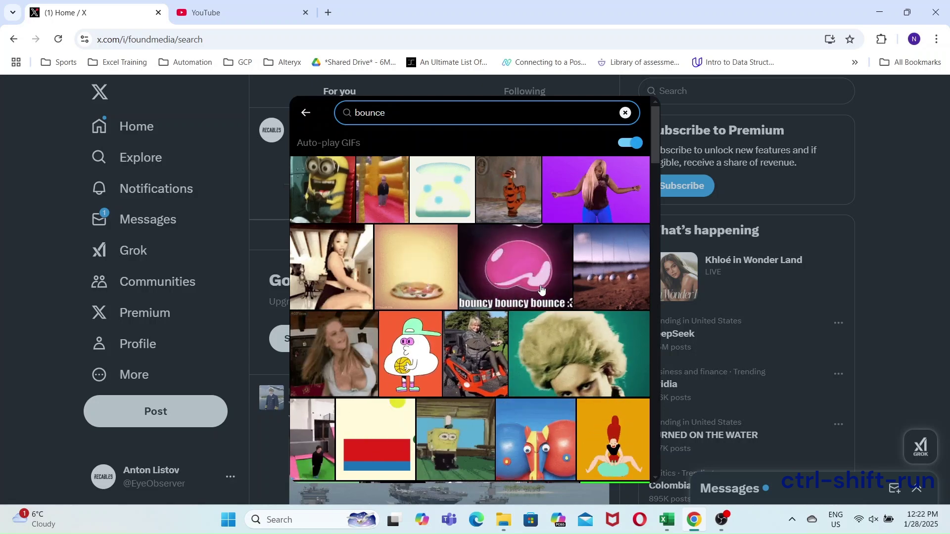
scroll(542, 291, down, 5)
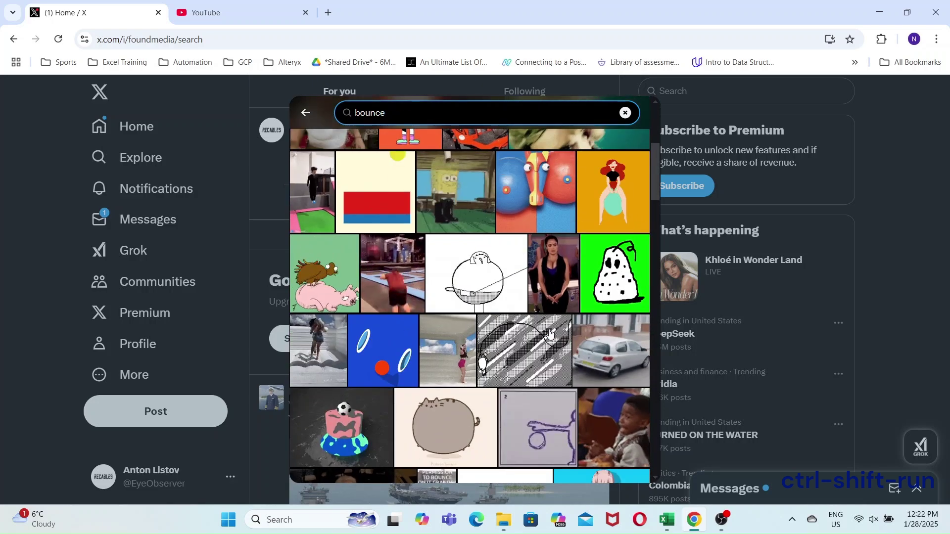
scroll(551, 334, down, 5)
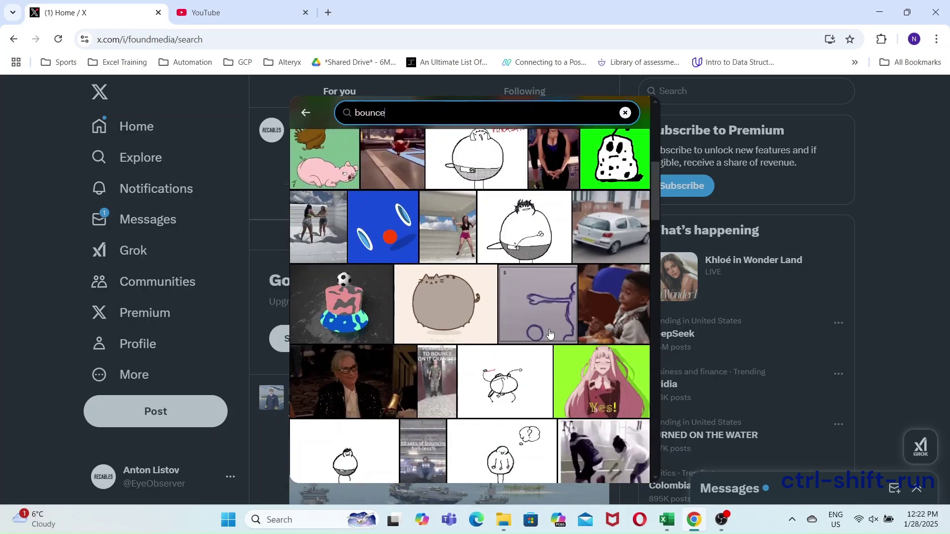
scroll(551, 340, down, 5)
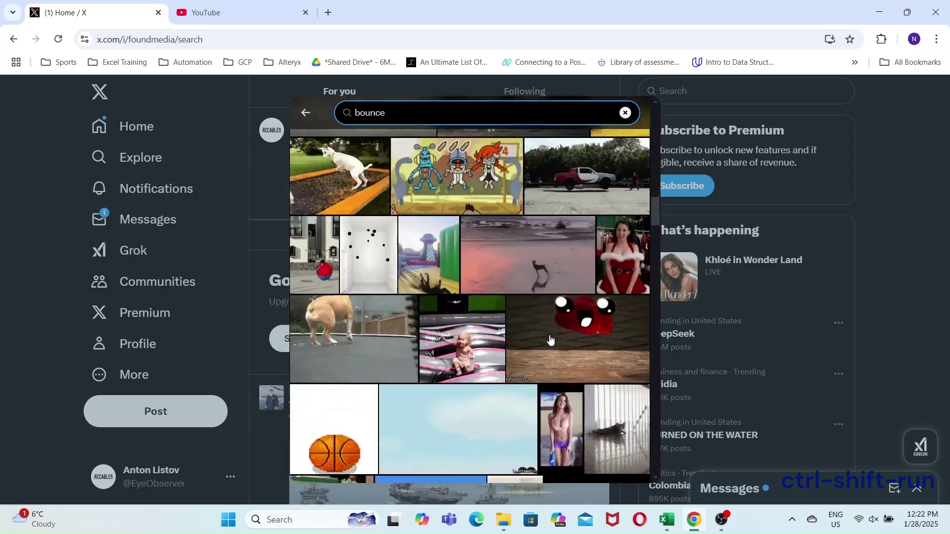
scroll(550, 340, down, 1)
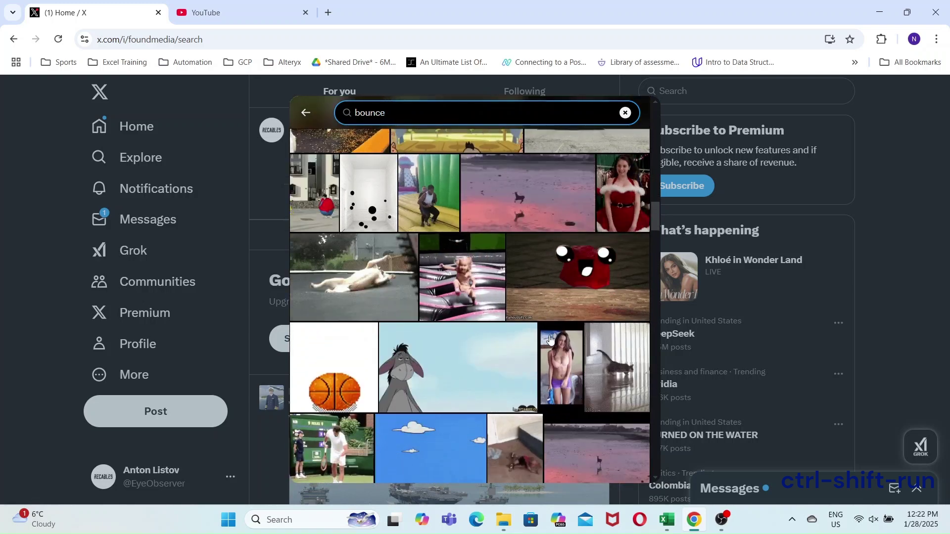
scroll(551, 340, down, 3)
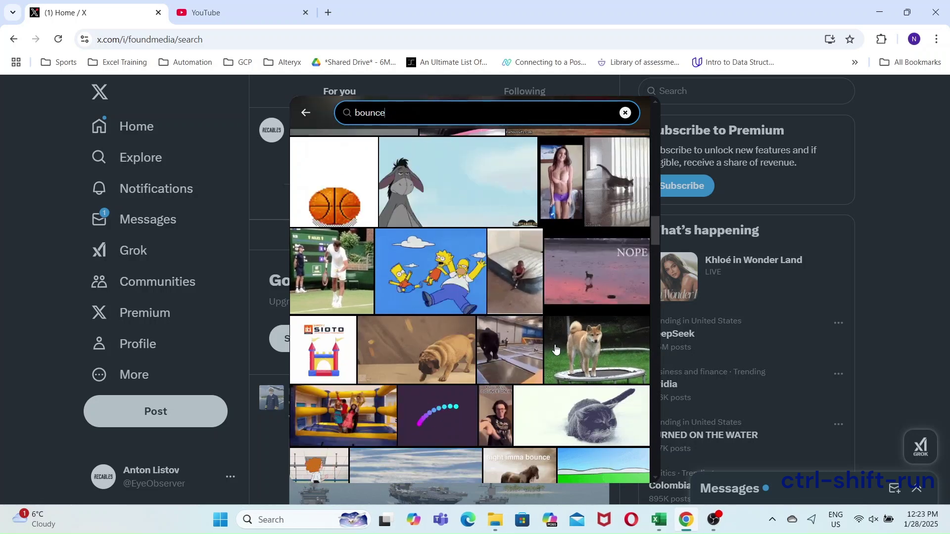
scroll(555, 350, down, 2)
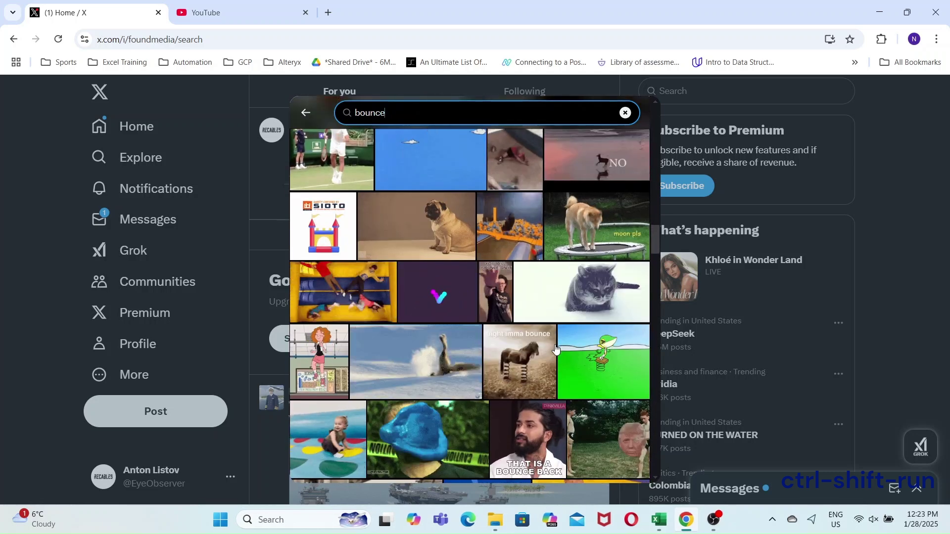
scroll(556, 349, down, 2)
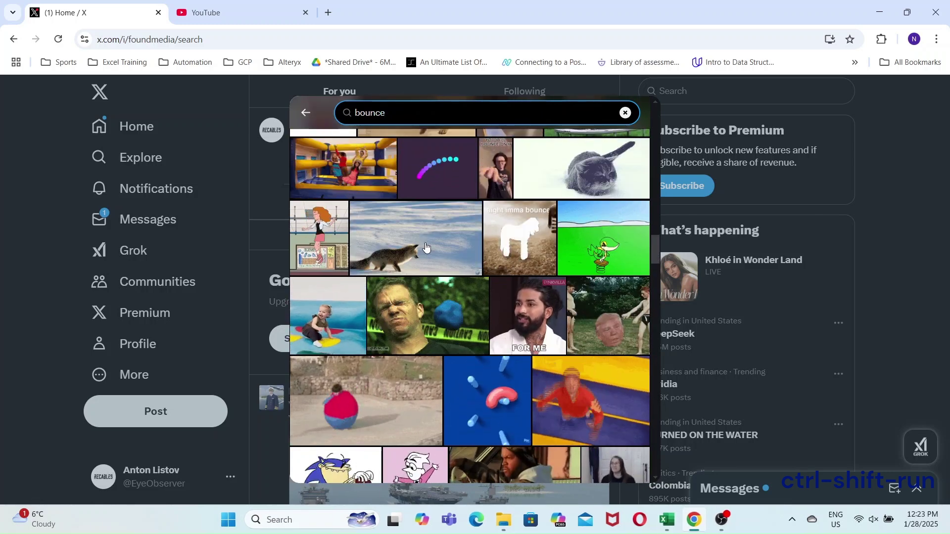
click(426, 248)
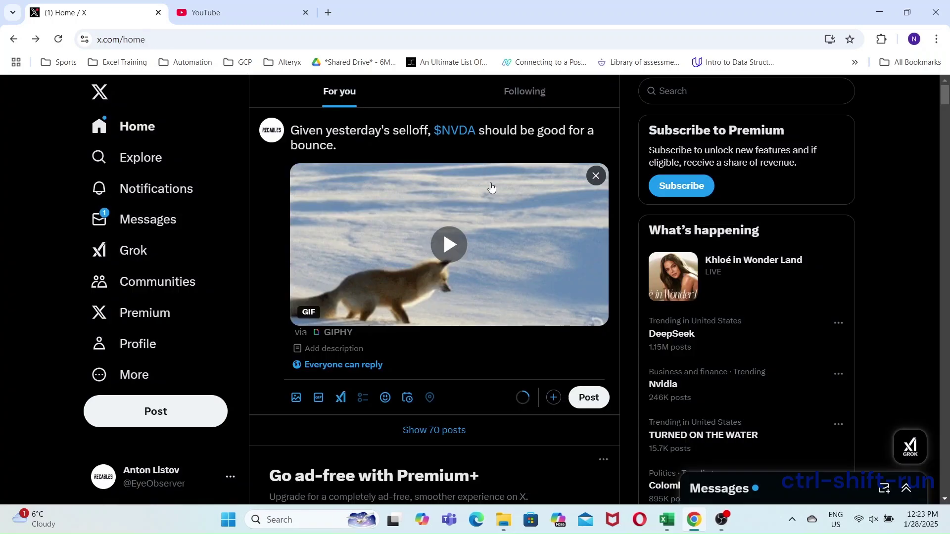
click(413, 402)
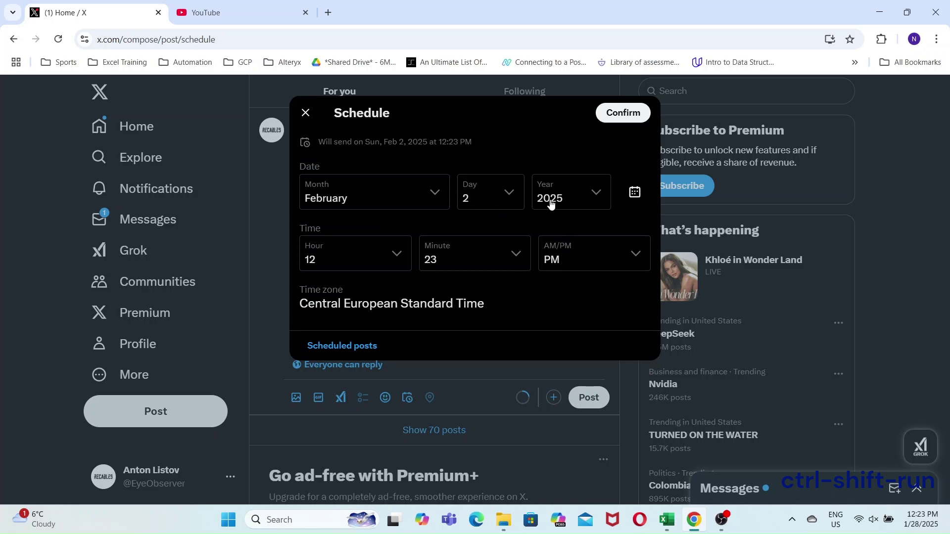
Set the send time to January 28 at 3 PM and confirm the 3:23 PM schedule
click(386, 198)
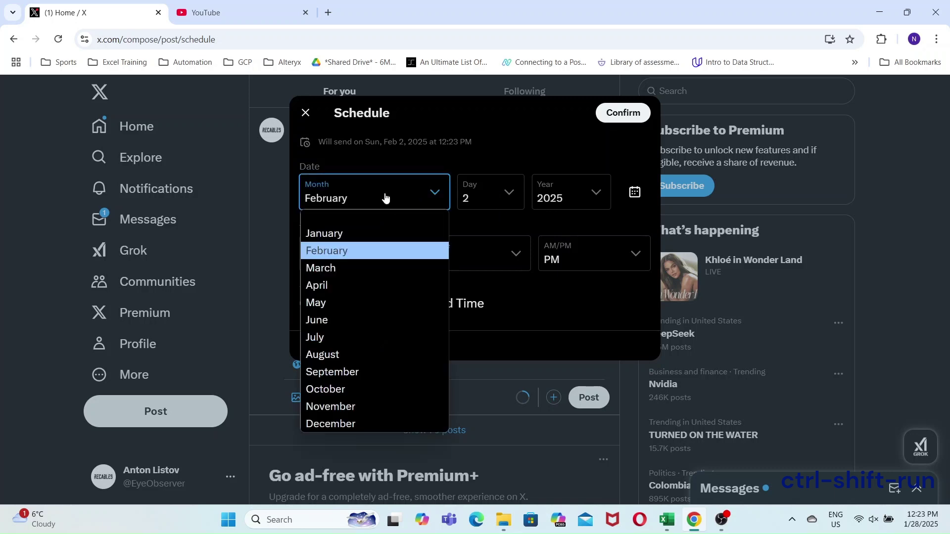
click(385, 232)
click(479, 186)
scroll(480, 396, down, 5)
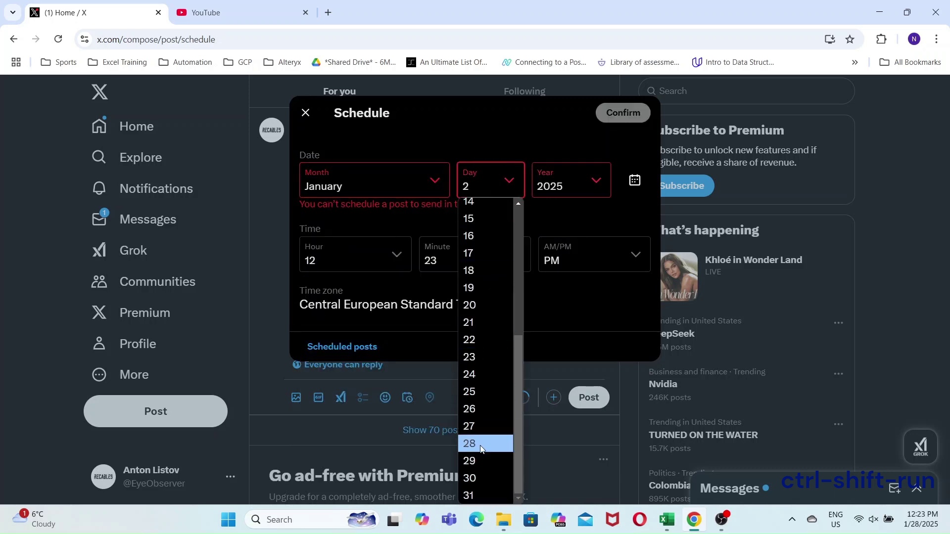
click(481, 455)
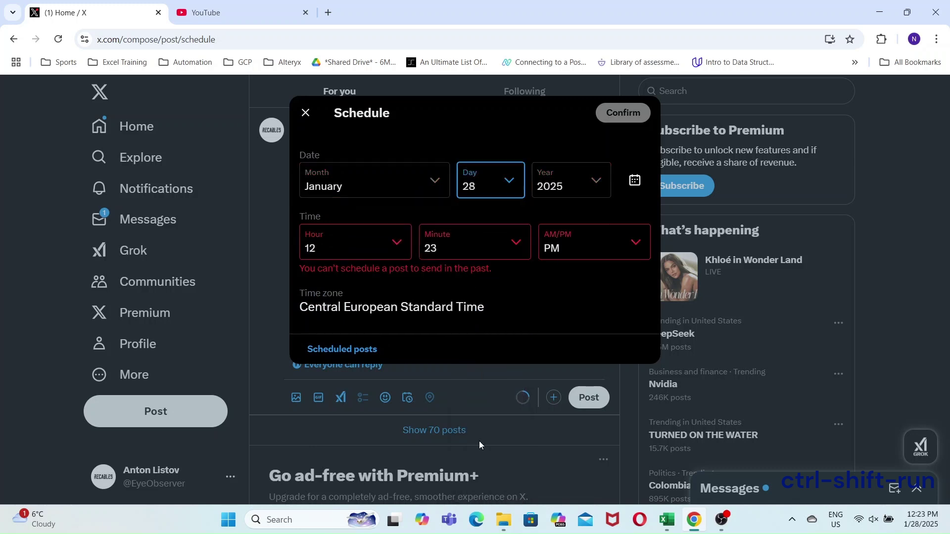
click(339, 255)
click(339, 317)
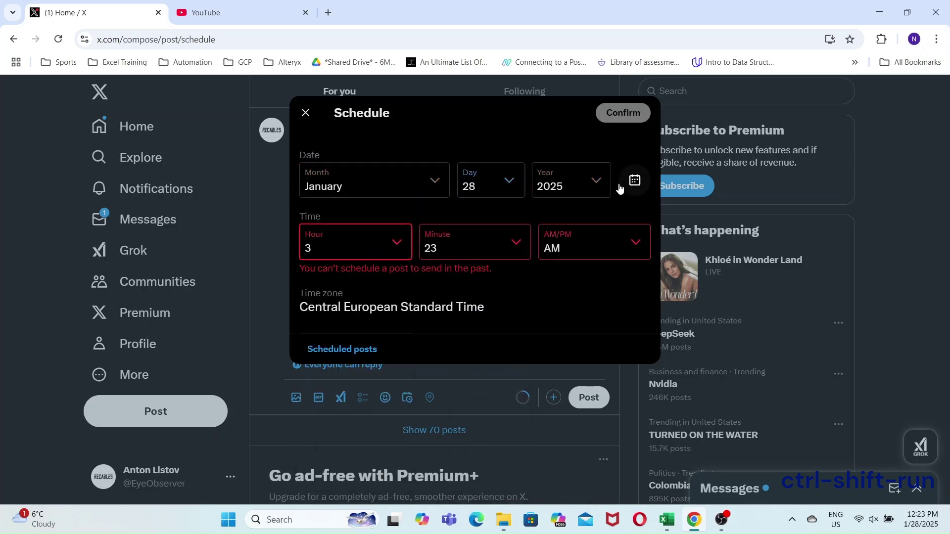
click(616, 245)
click(588, 290)
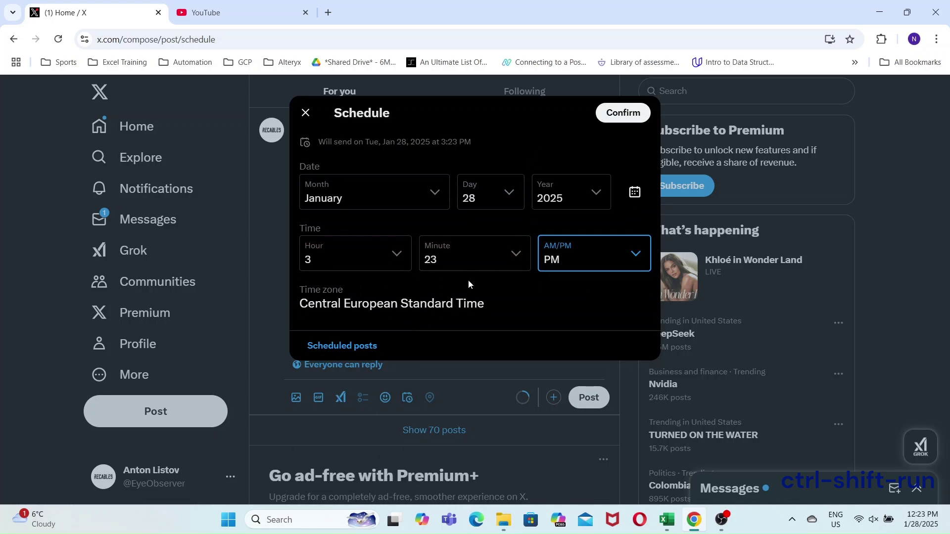
click(629, 124)
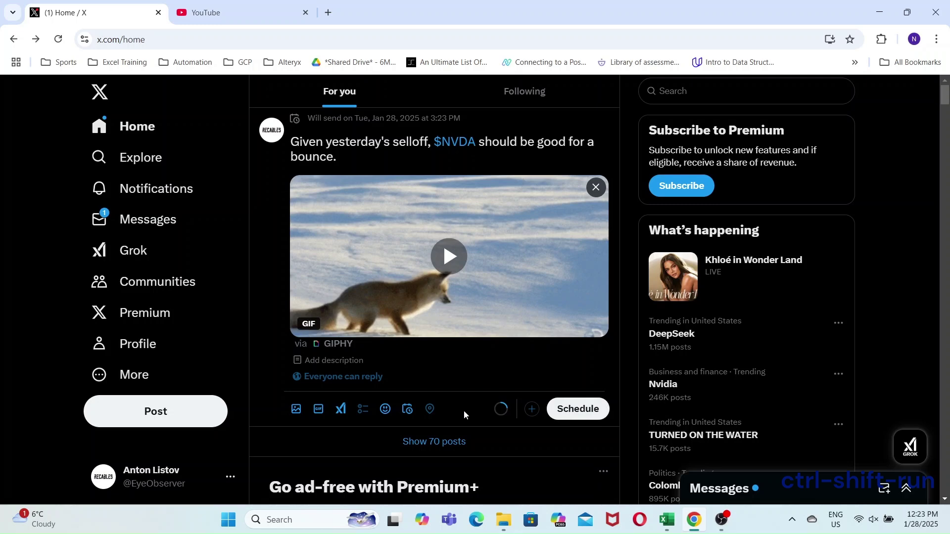
click(407, 410)
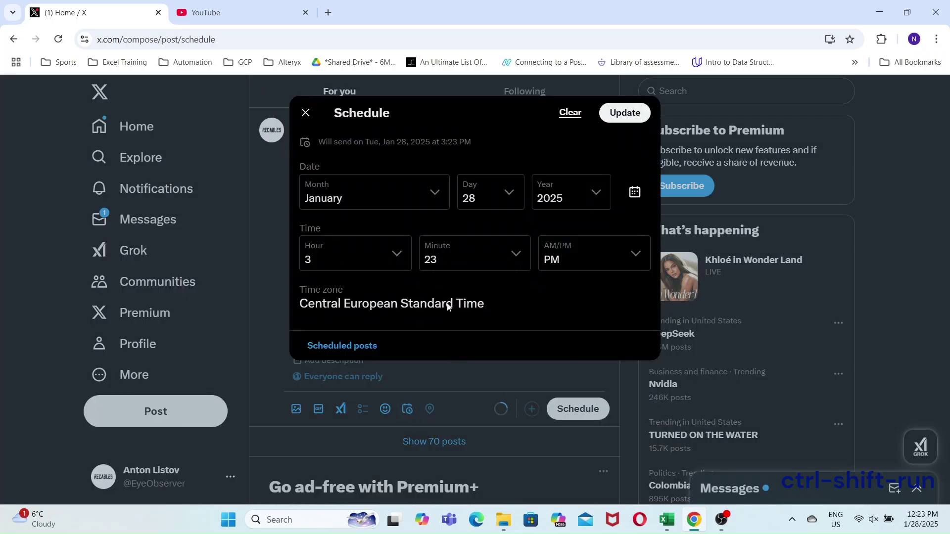
click(349, 348)
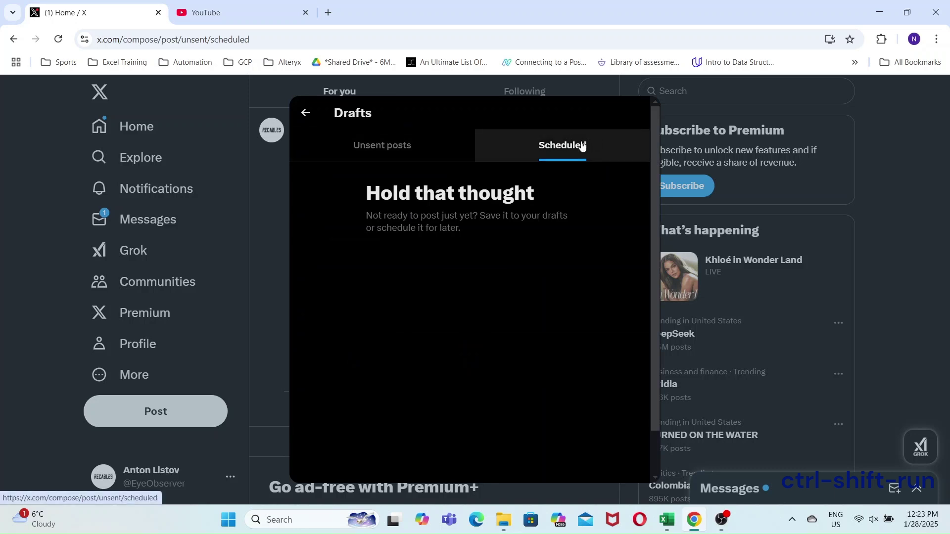
click(365, 145)
click(543, 149)
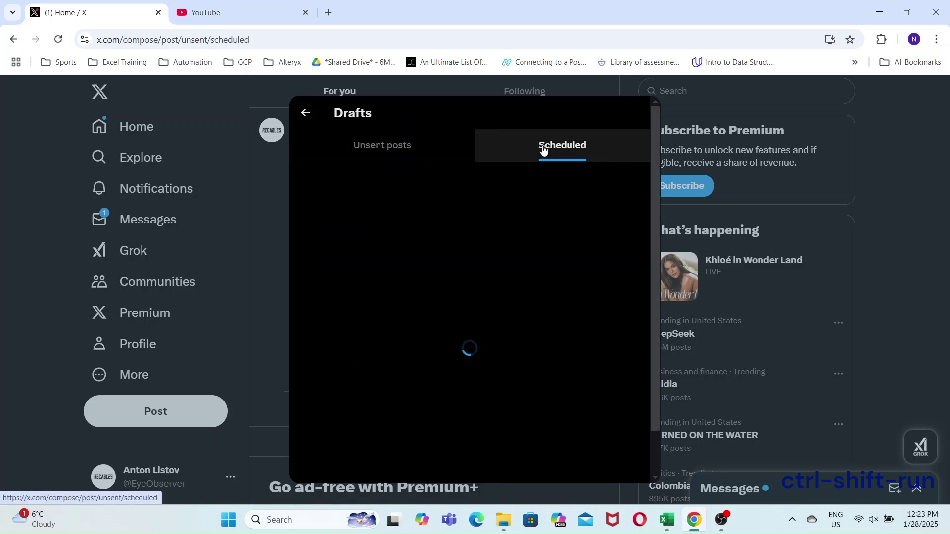
click(396, 151)
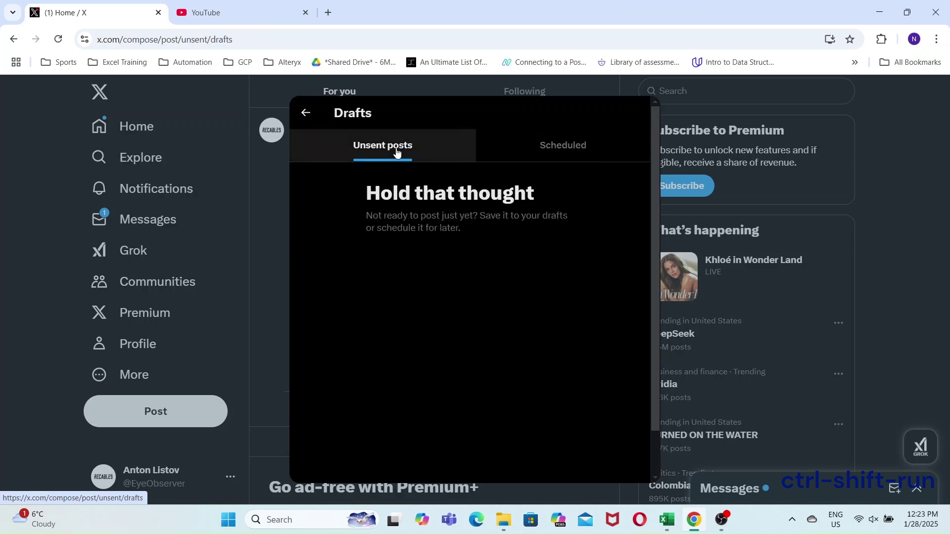
click(527, 140)
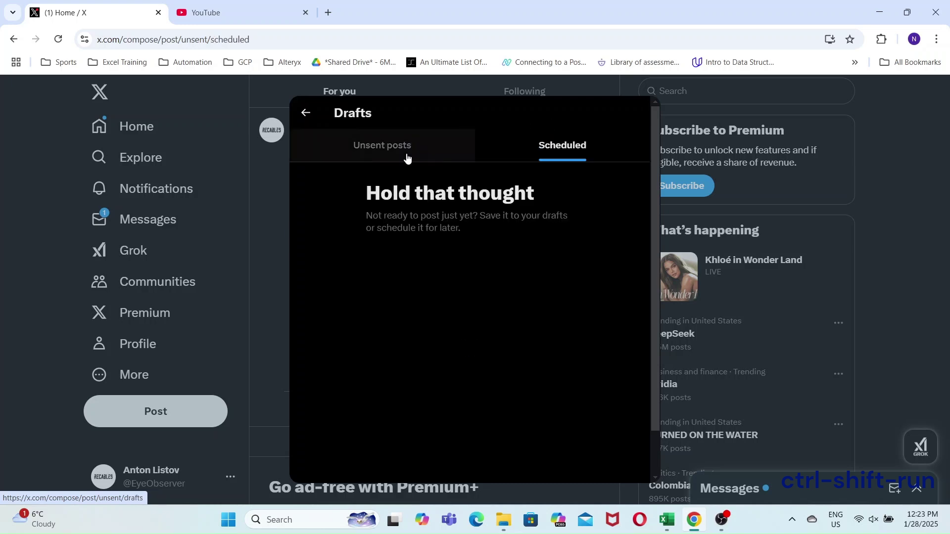
click(305, 113)
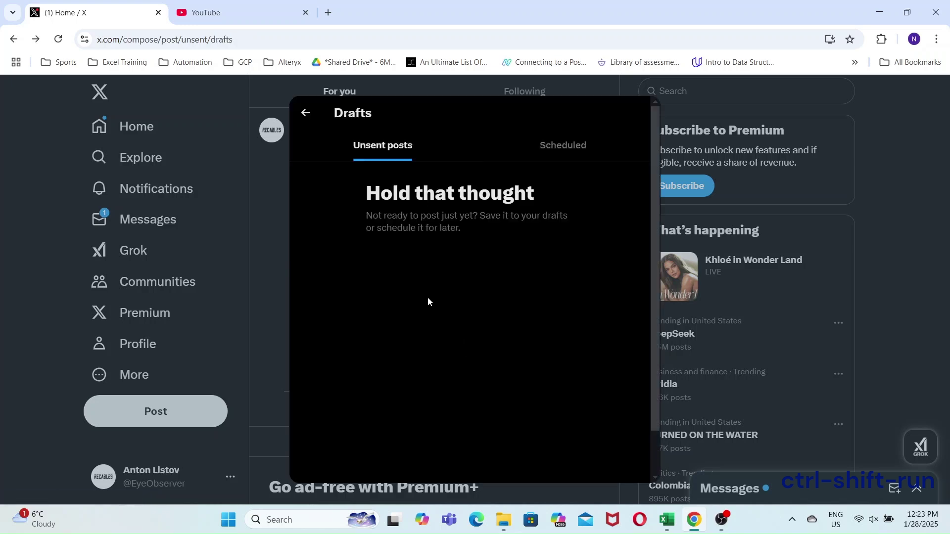
click(303, 115)
click(302, 115)
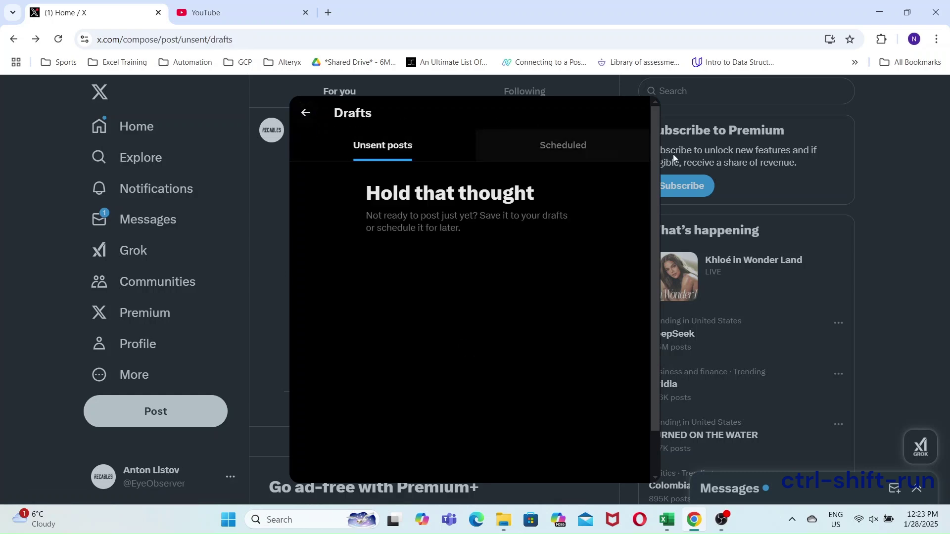
click(894, 167)
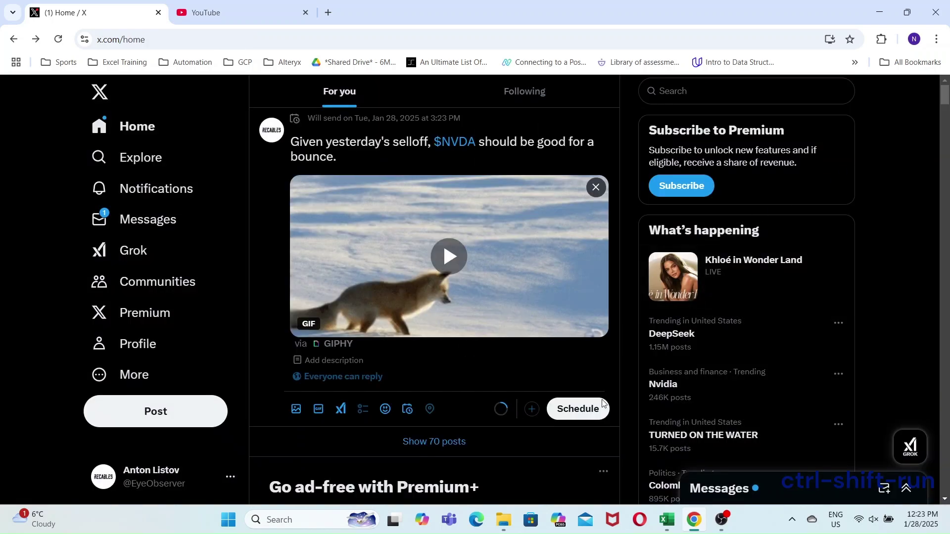
Schedule the $NVDA post with the fox GIF for Jan 28, 2025, 3:23 PM
click(597, 415)
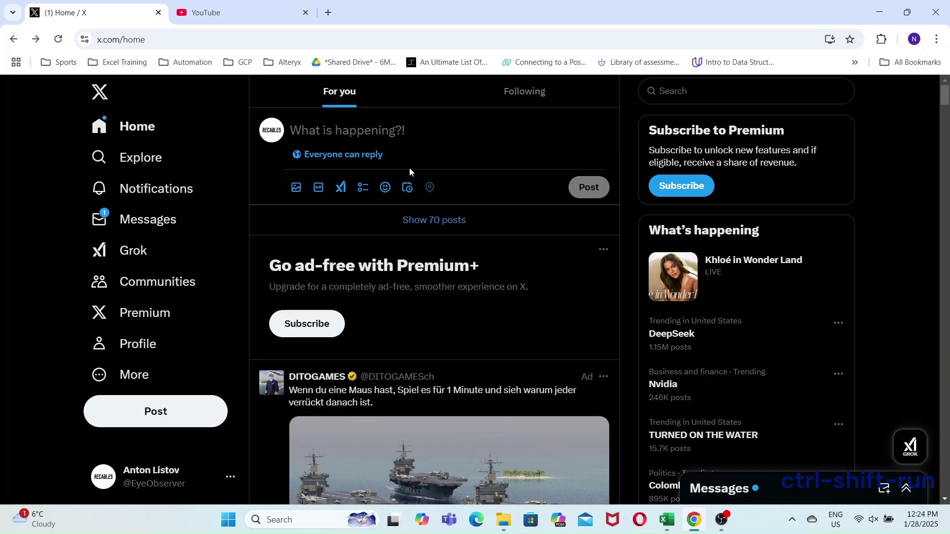
Show the Scheduled posts list with the $NVDA post due Jan 28, 2025 at 3:23 PM
click(409, 188)
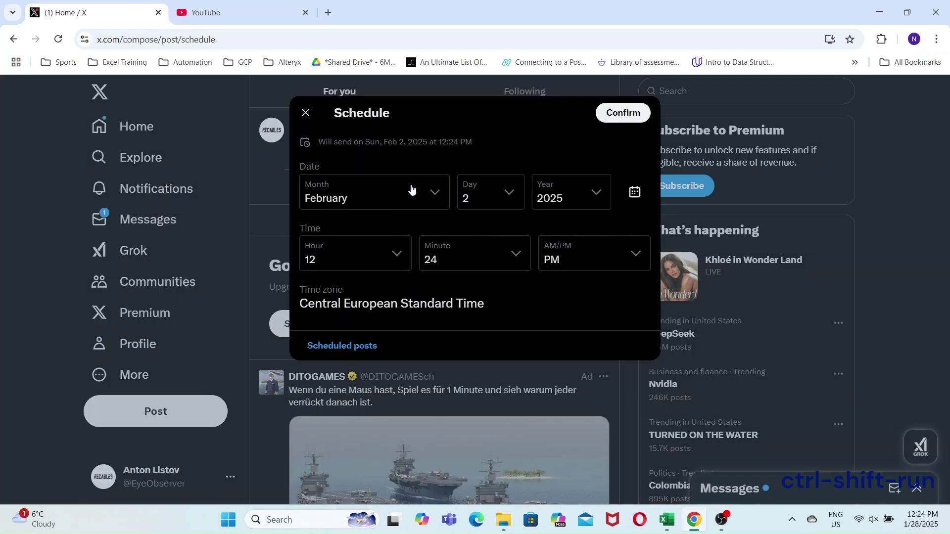
click(367, 346)
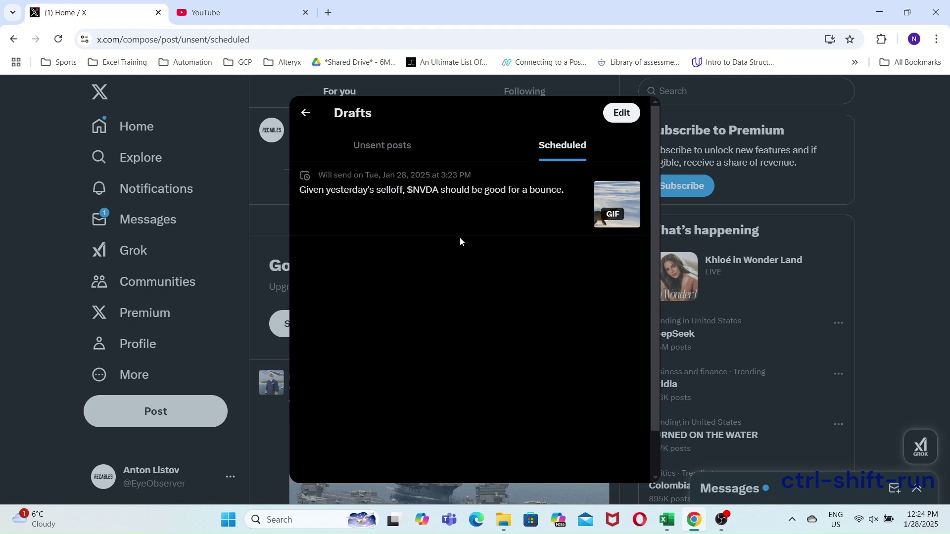